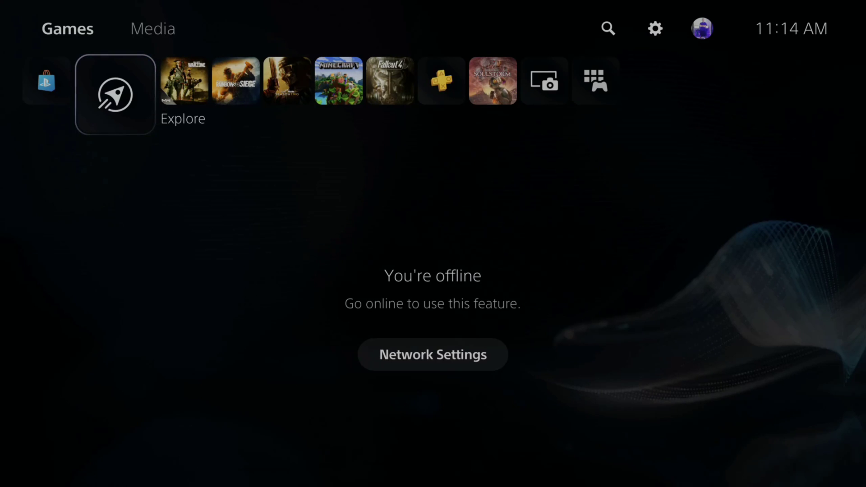
Open Network Settings from the home screen's offline notice and go to the Network Settings options.
key(Down)
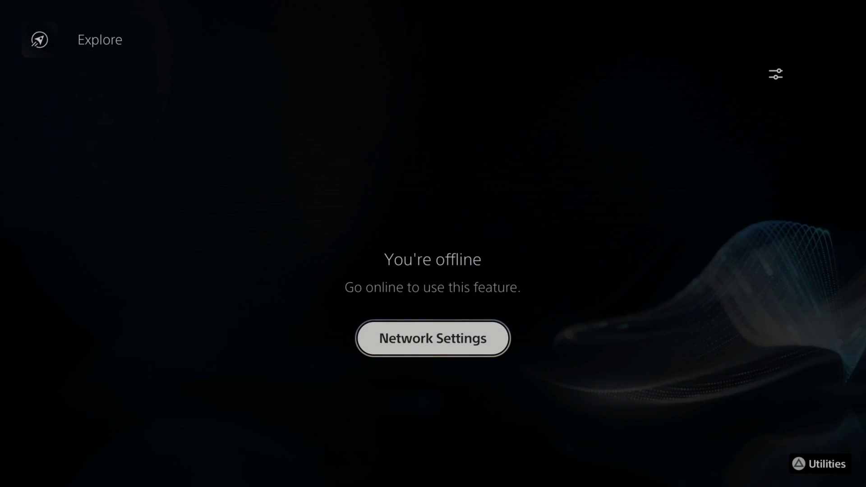
key(Up)
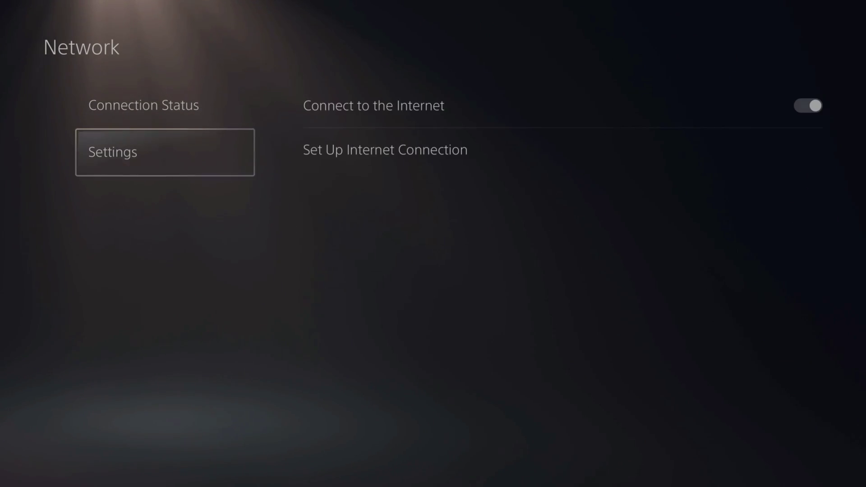
key(Right)
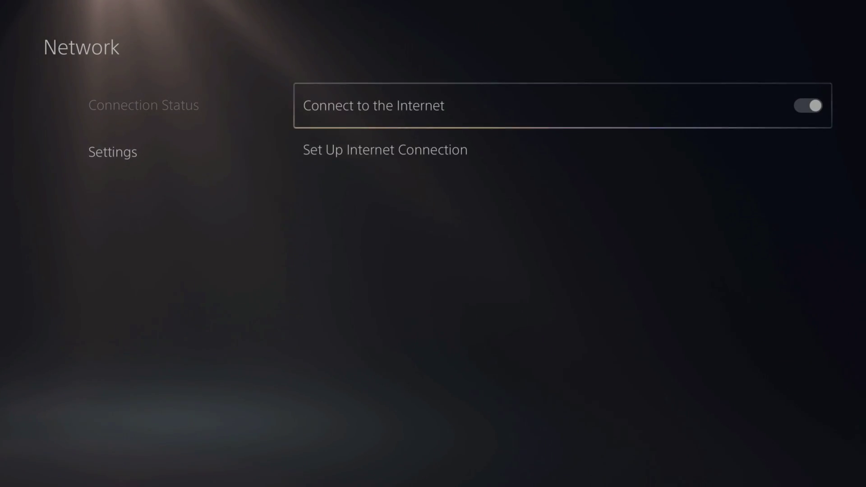
Set up a new wired LAN connection named Wired LAN 2 and connect through it.
key(Down)
key(Return)
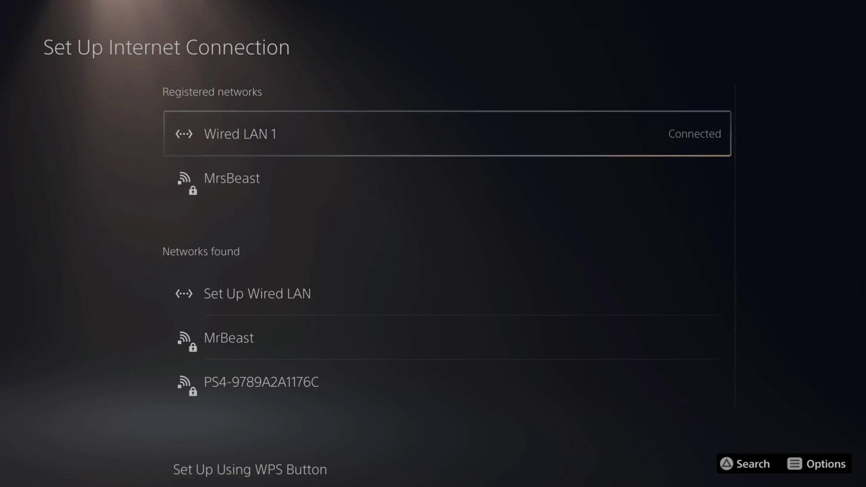
key(Down)
key(Down)
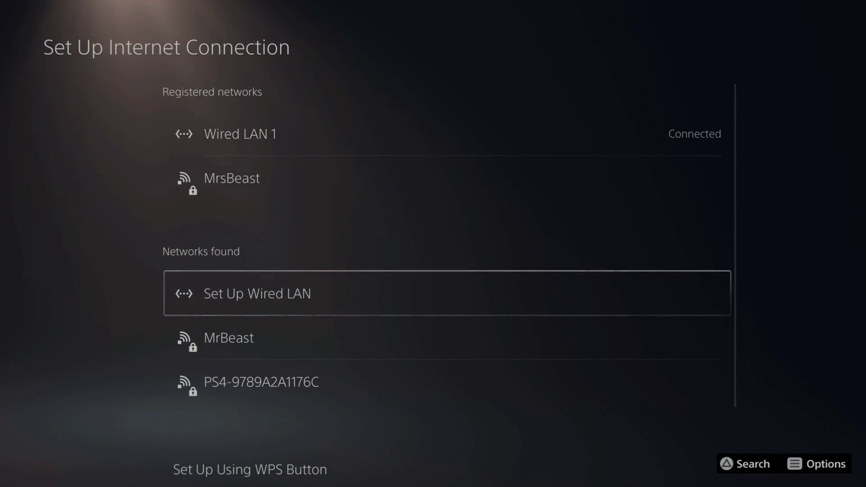
key(Return)
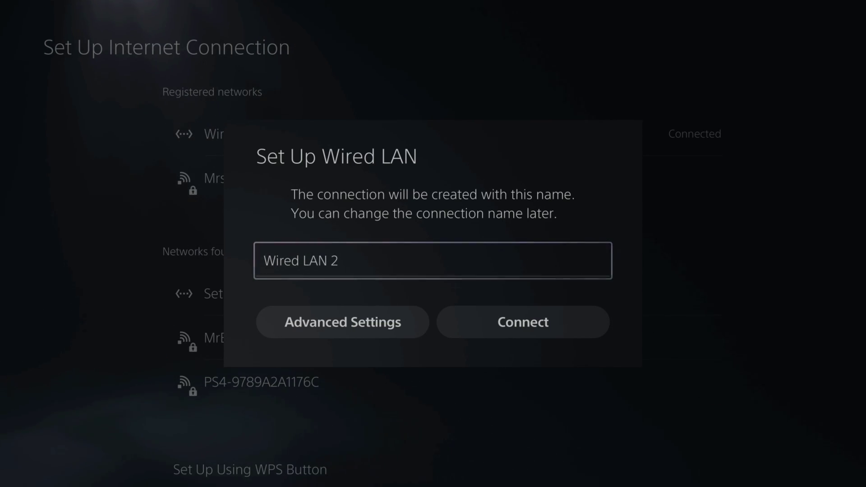
click(524, 322)
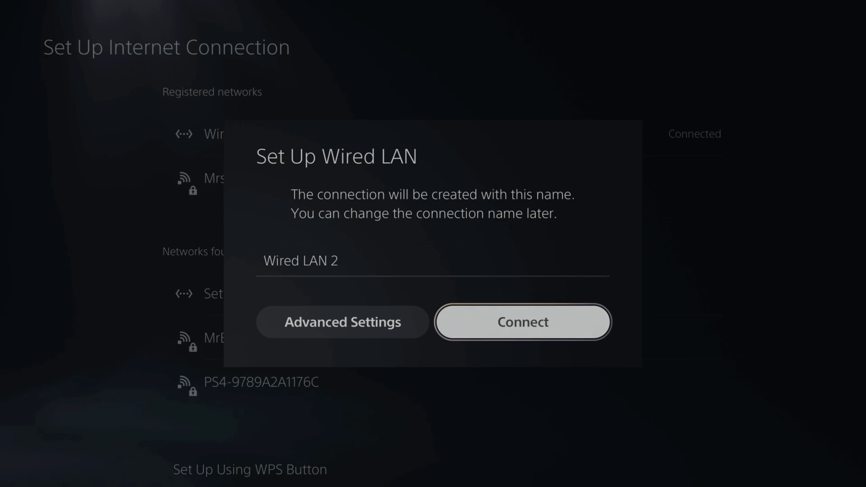
key(Return)
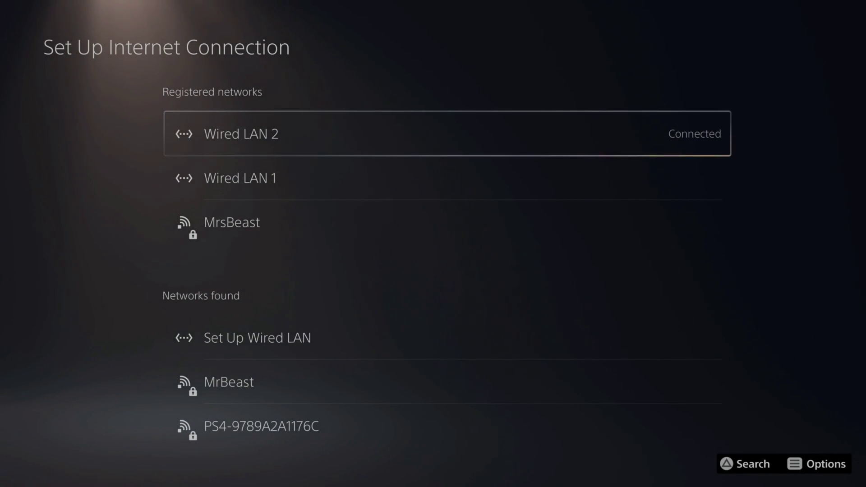
Delete the Wired LAN 2 entry, leaving Wired LAN 1 connected alongside the saved Wi-Fi.
key(Down)
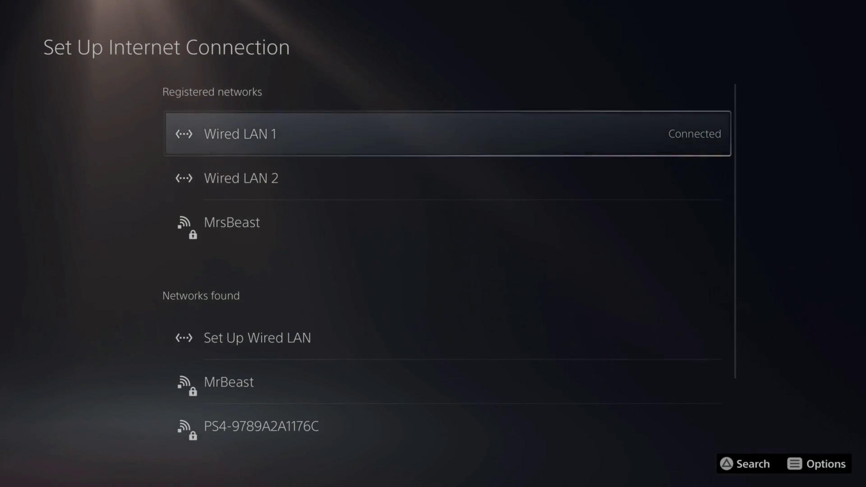
key(Down)
key(Return)
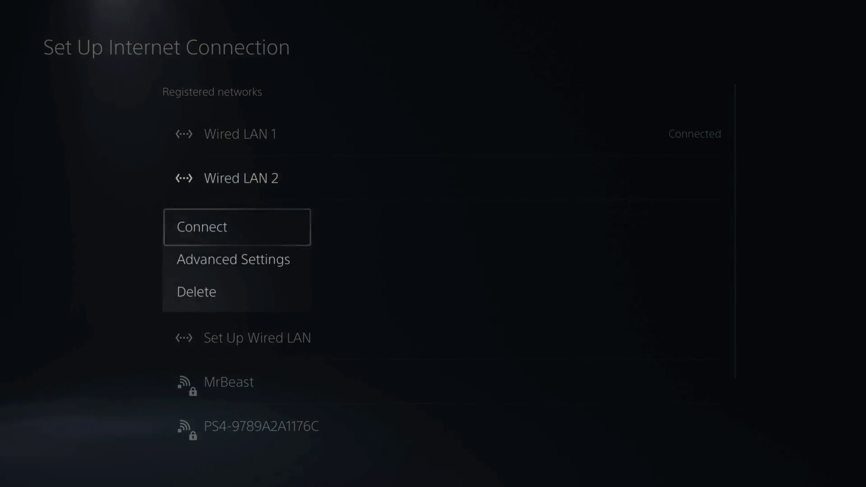
key(Return)
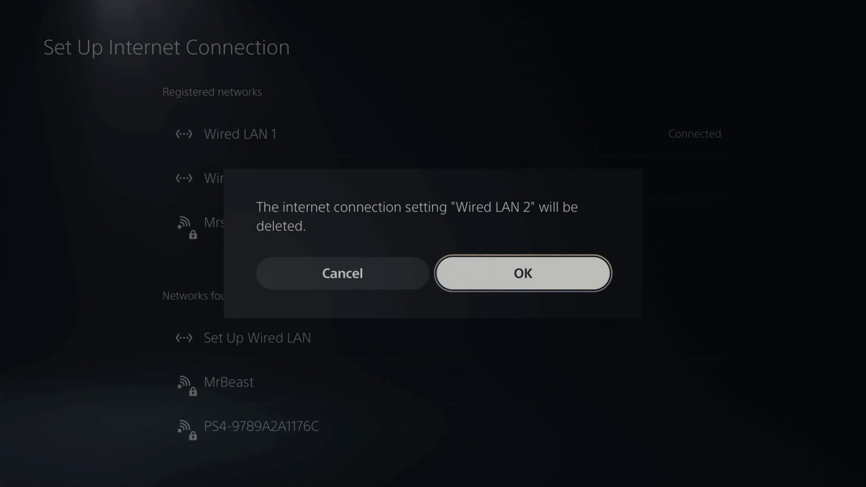
key(Return)
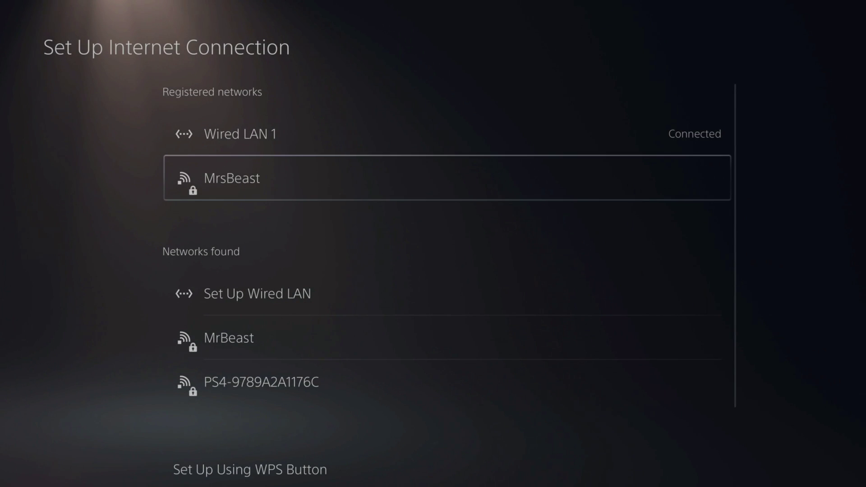
key(Up)
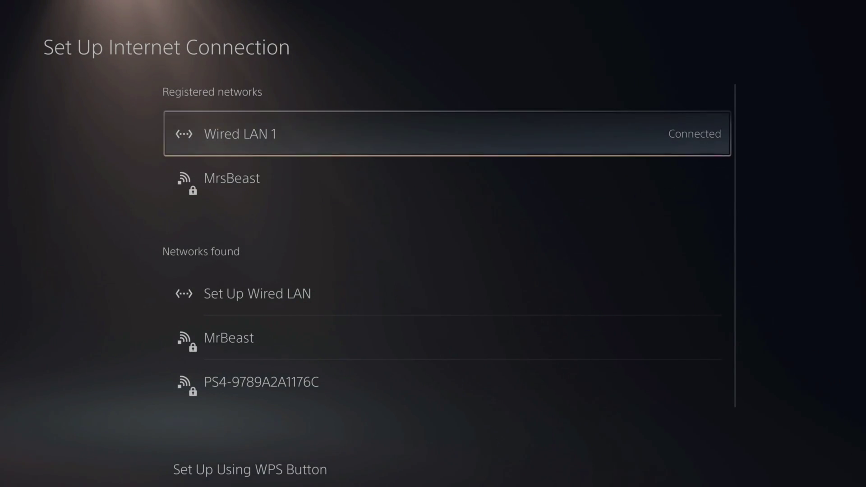
key(Down)
key(Down)
key(Down)
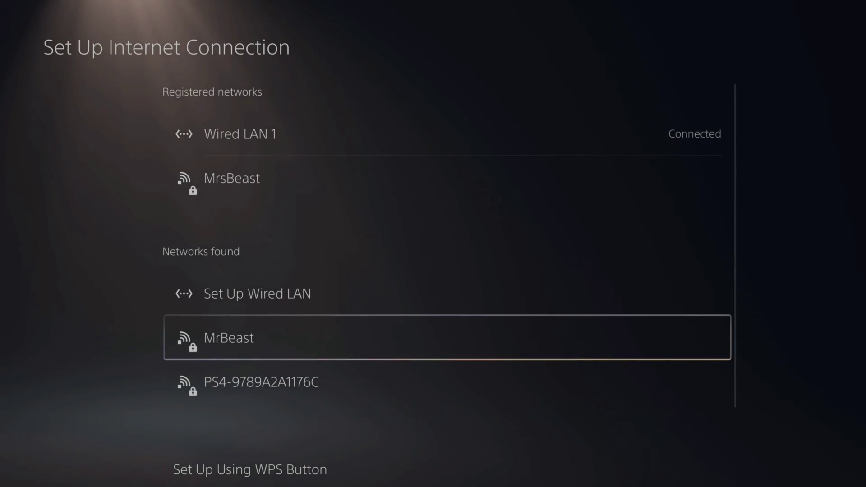
key(Up)
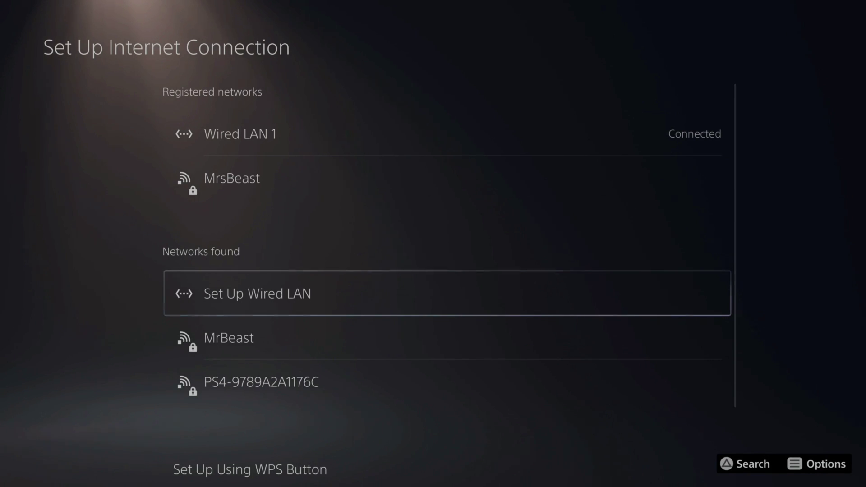
Run Test Internet Connection under Connection Status: NAT Type 2, 430.4 Mbps down, 17.7 Mbps up.
key(Up)
key(Up)
key(Menu)
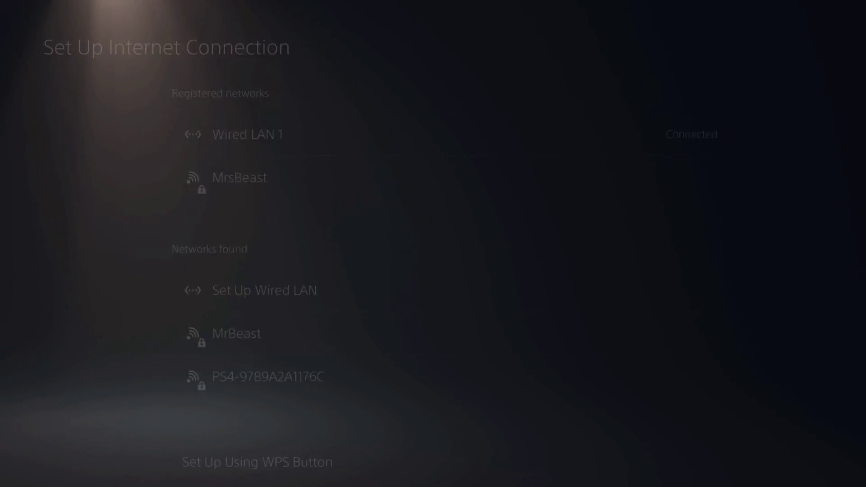
key(Left)
key(Up)
key(Right)
key(Down)
key(Down)
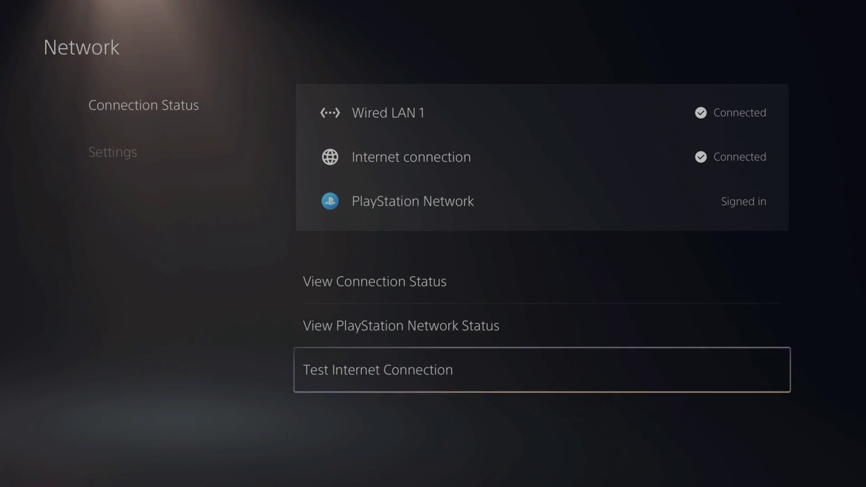
key(Return)
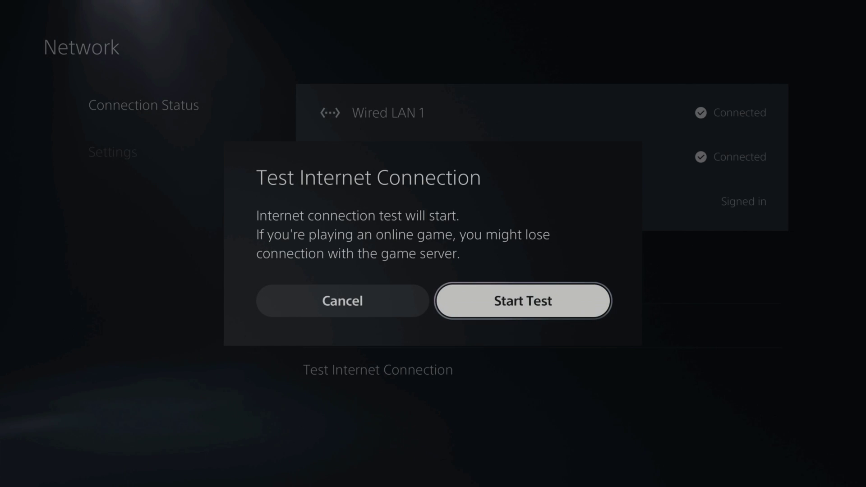
key(Return)
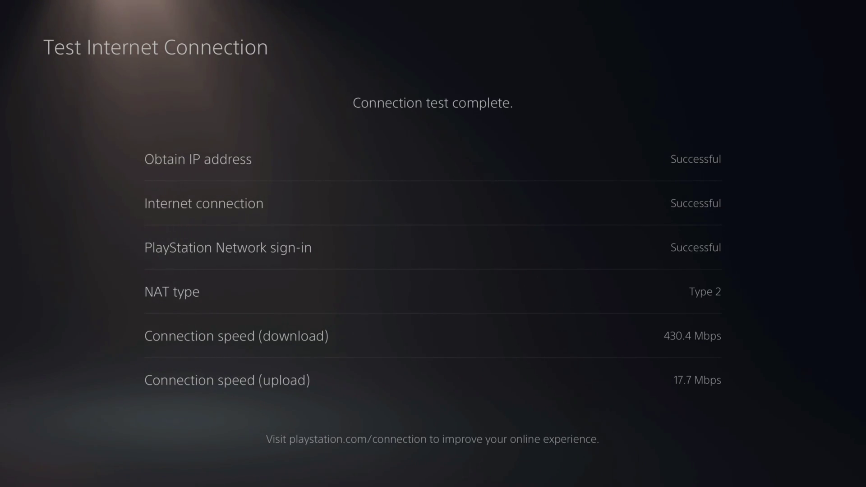
Close the test results and exit the network settings back to the home screen.
key(Escape)
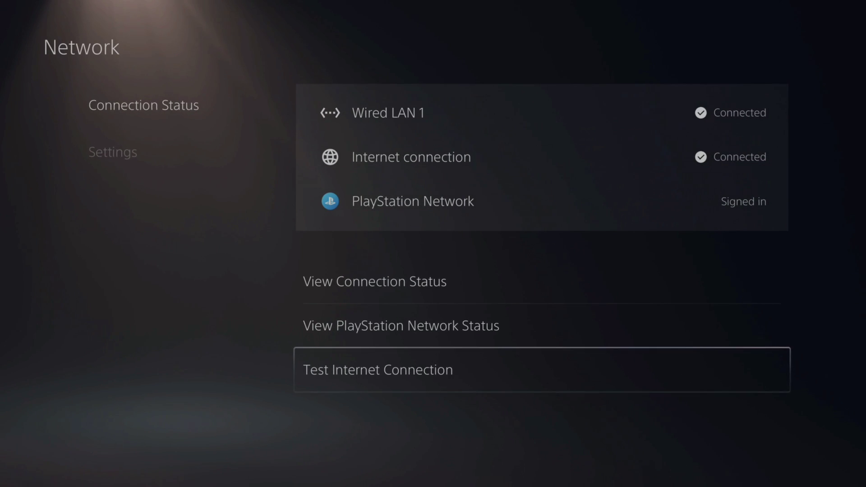
key(Left)
key(Escape)
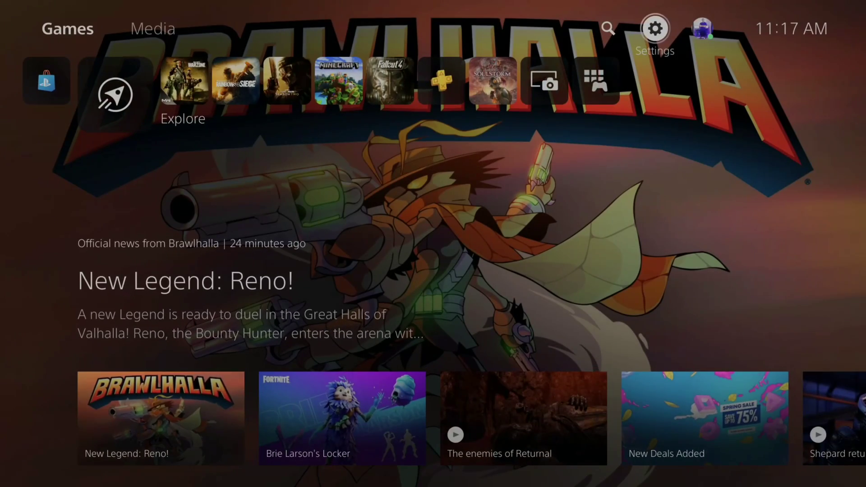
key(Return)
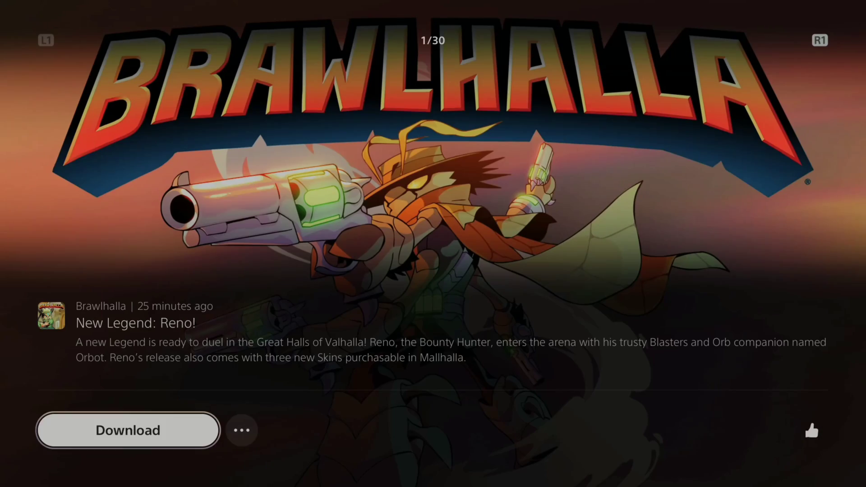
Download Brawlhalla from its news article, then browse the game row past Minecraft to PlayStation Plus.
key(Return)
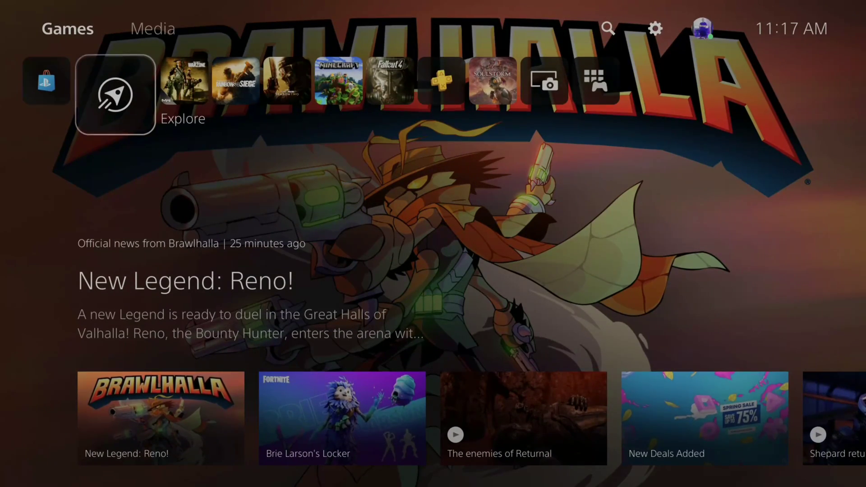
key(Right)
key(Right)
key(Right)
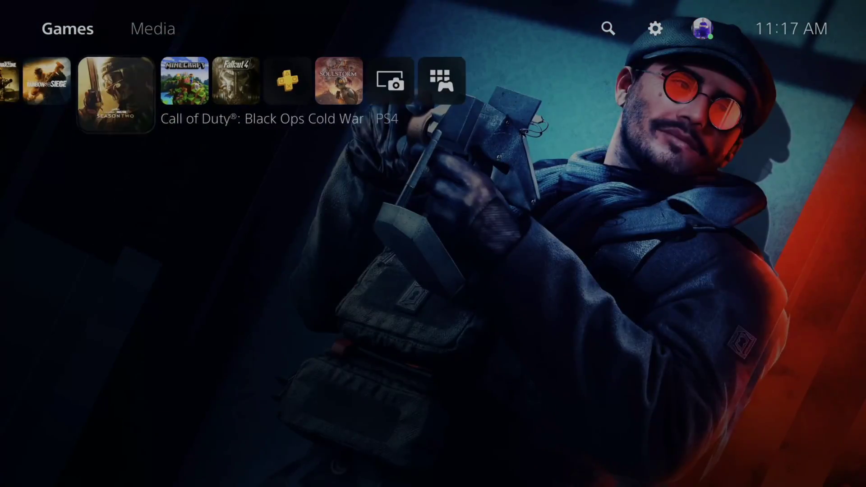
key(Right)
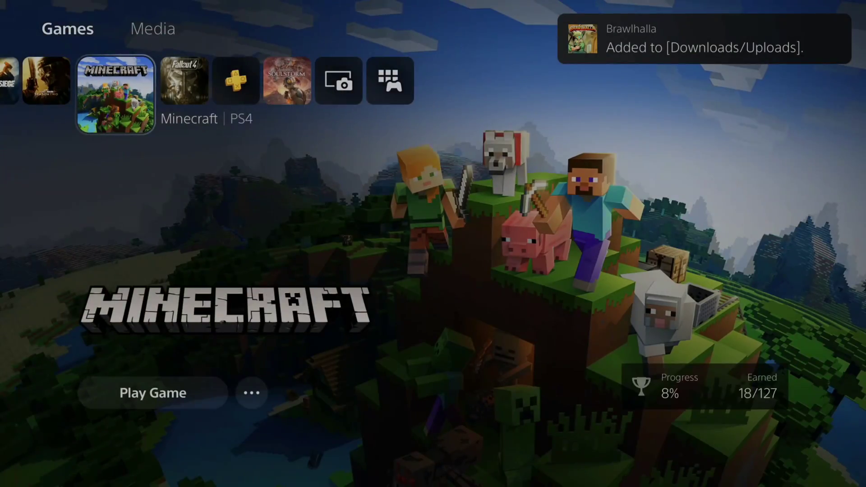
key(Right)
key(Right)
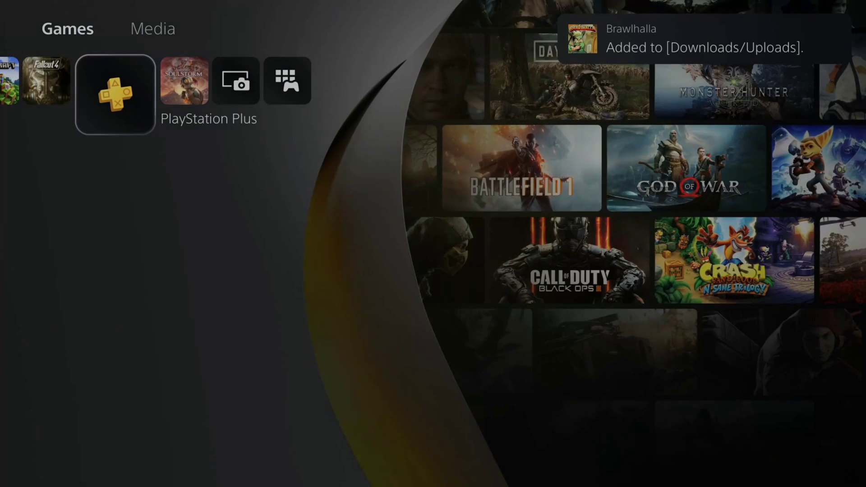